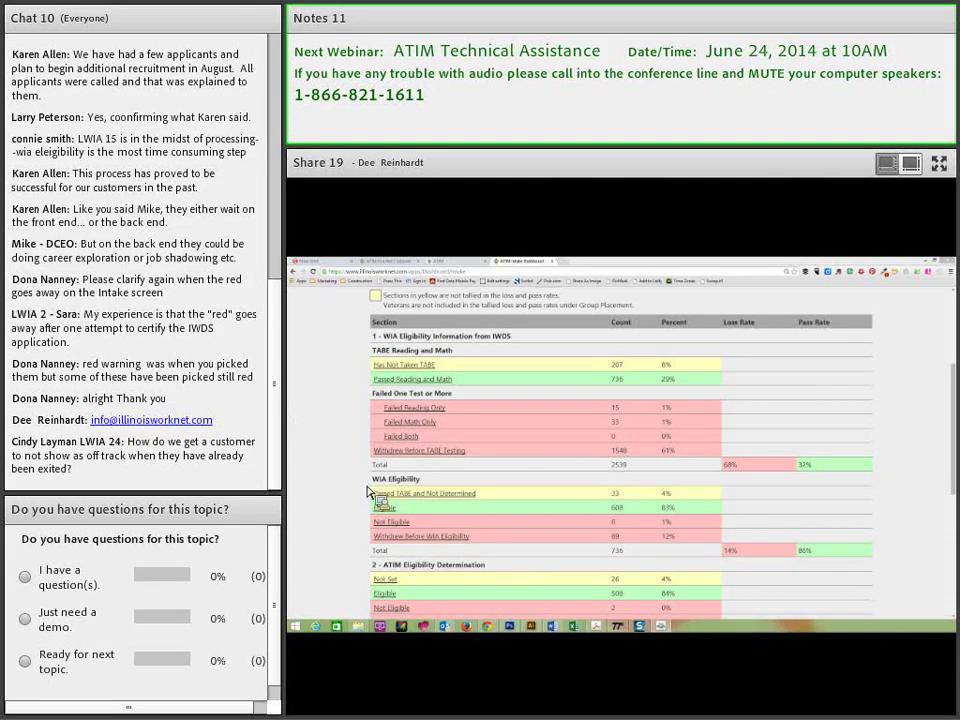
Scroll back to the top and switch to the ATIM Enrolled Customer List tab.
scroll(894, 407, "up", 5)
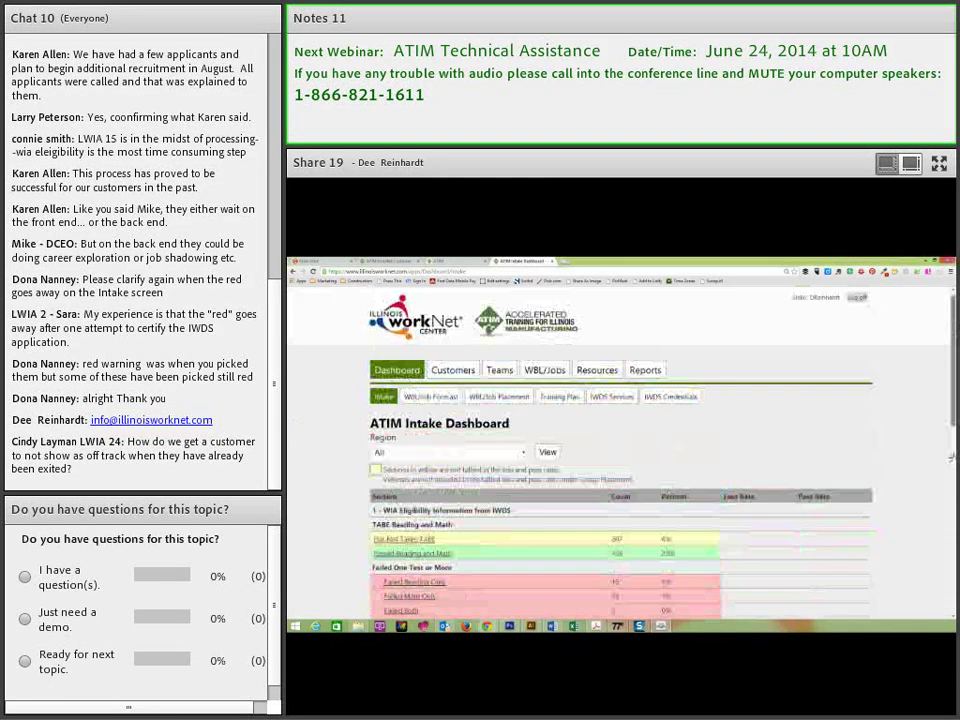
left_click(386, 262)
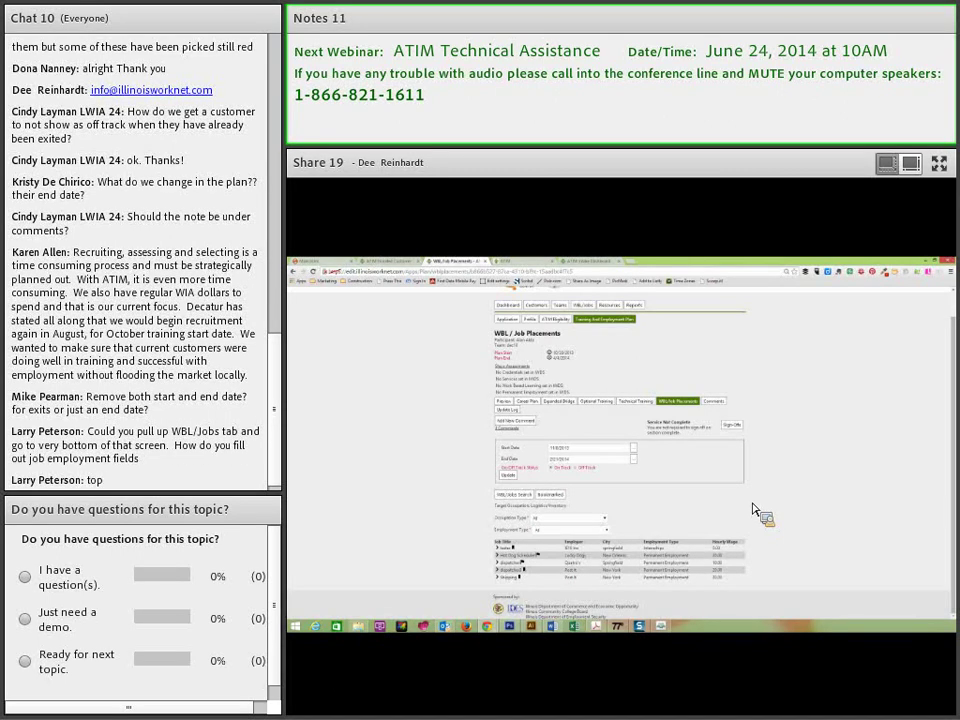
Open the WBL/Jobs tab listing employers with their forecasted and actual openings.
left_click(588, 306)
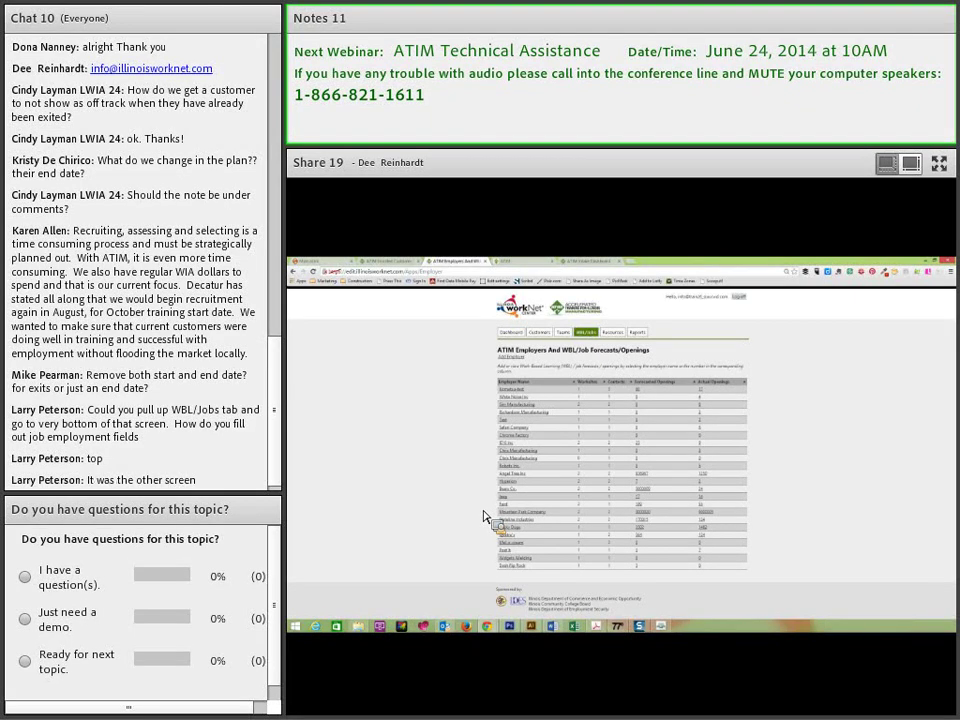
From Customers, open a participant's plan and show its WBL/Job Placements tab with five jobs.
left_click(540, 333)
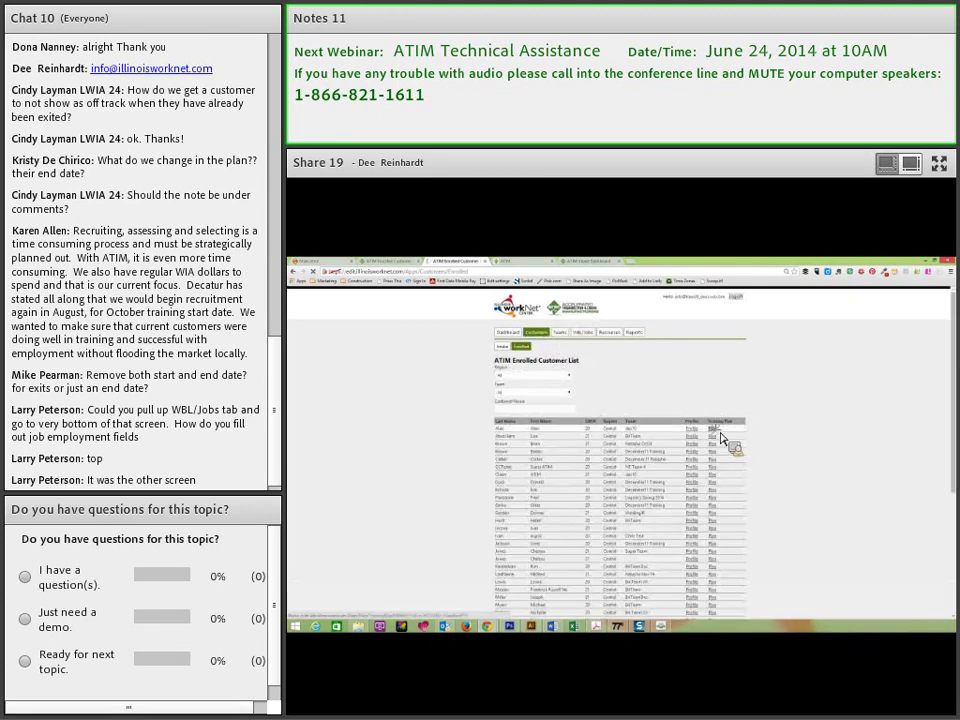
left_click(719, 438)
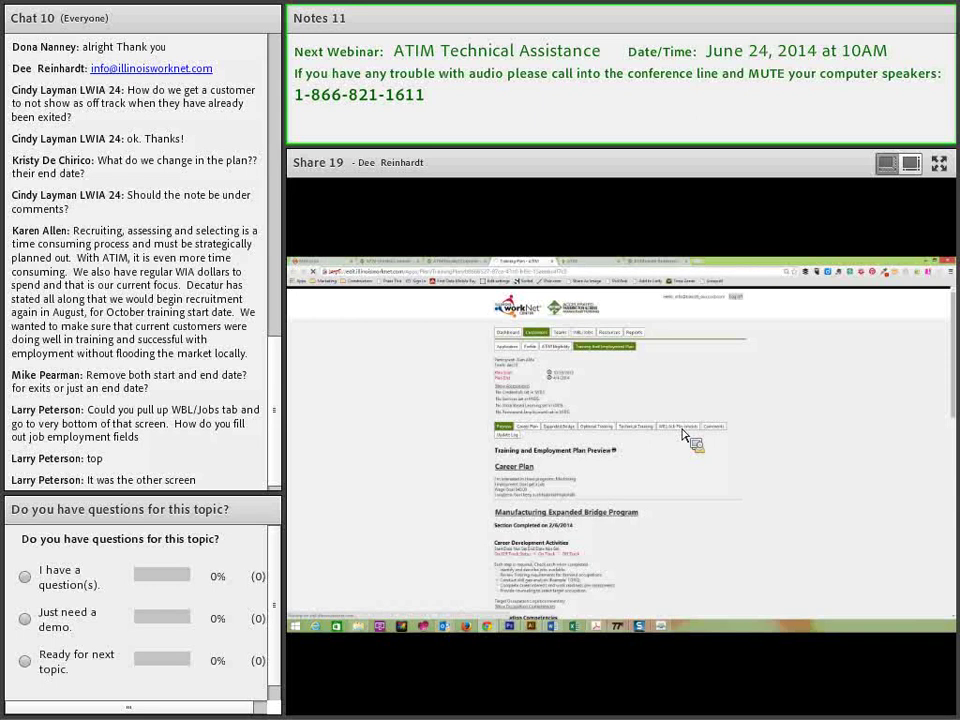
left_click(682, 430)
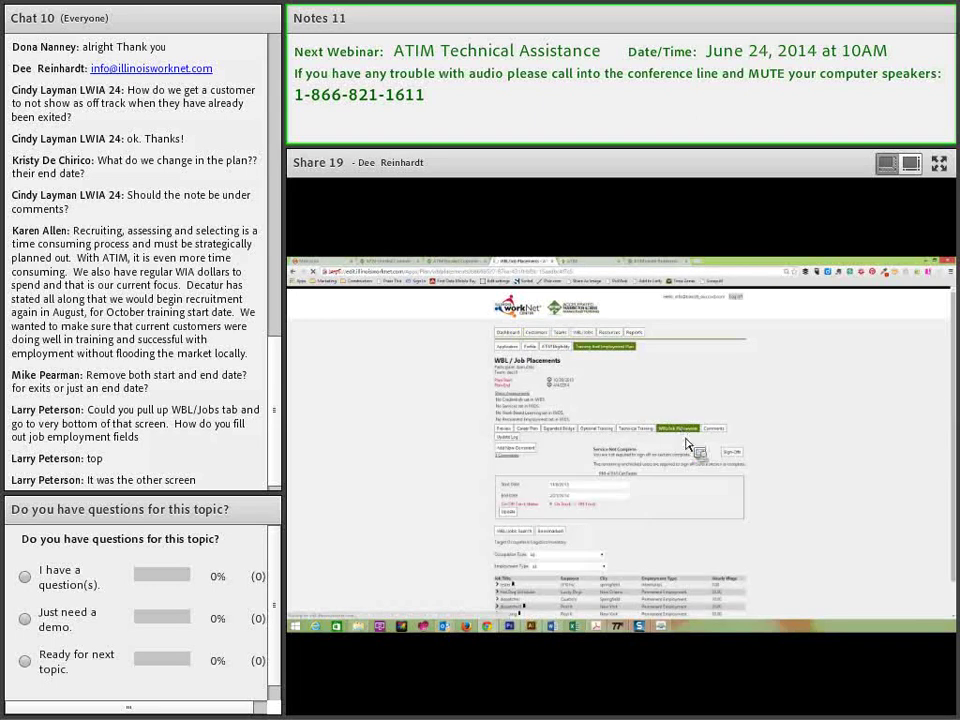
scroll(782, 545, "down", 2)
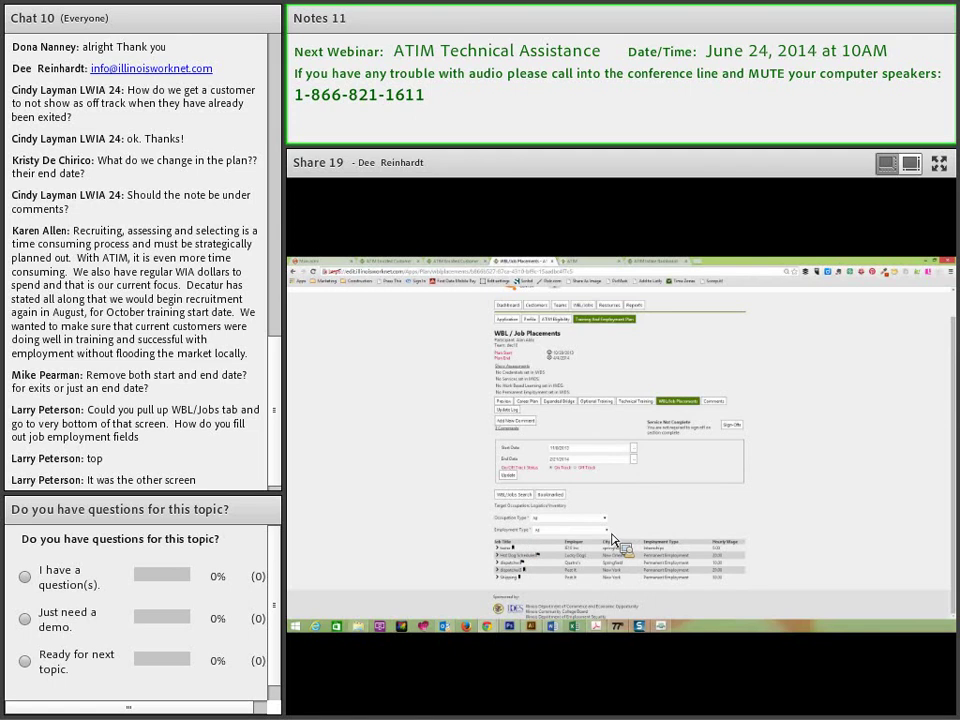
List the Employment Type choices, from Job Shadowing through Permanent Employment.
left_click(610, 534)
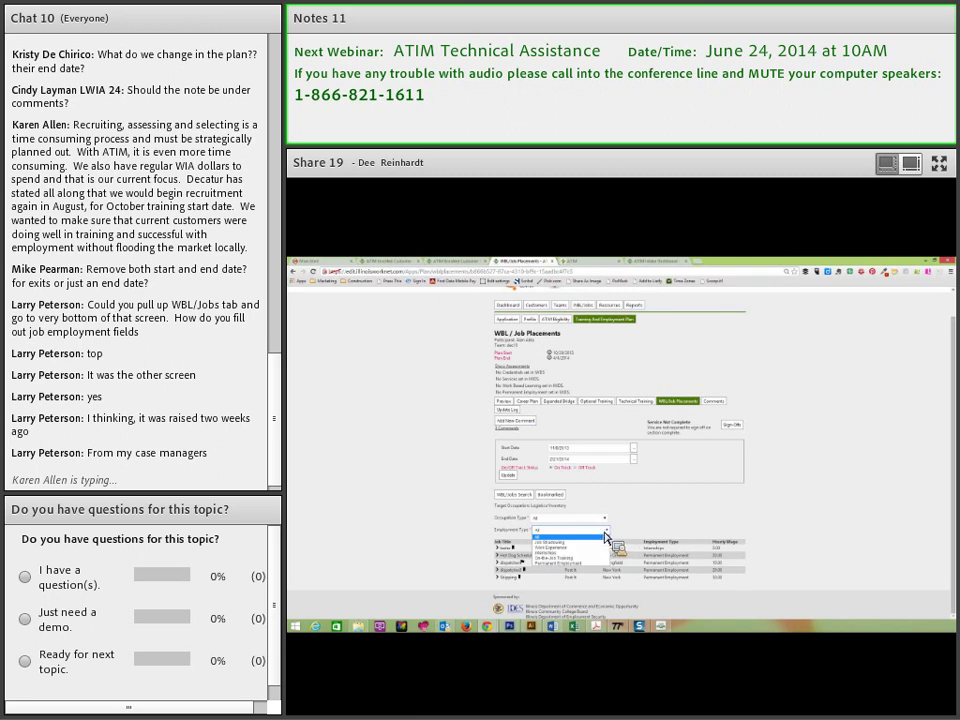
left_click(505, 527)
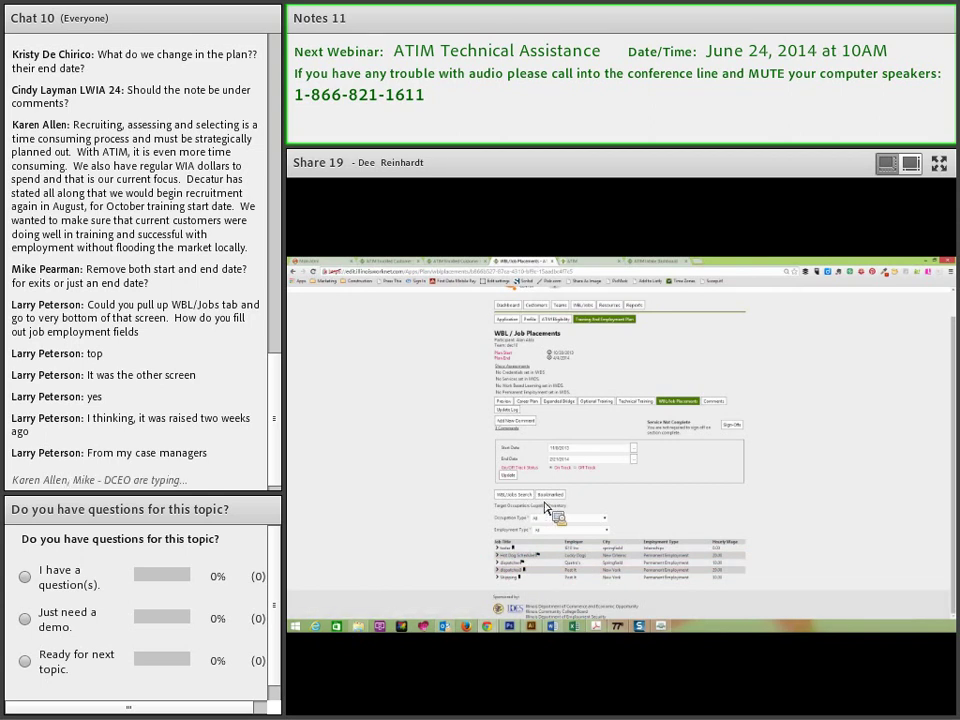
left_click(606, 530)
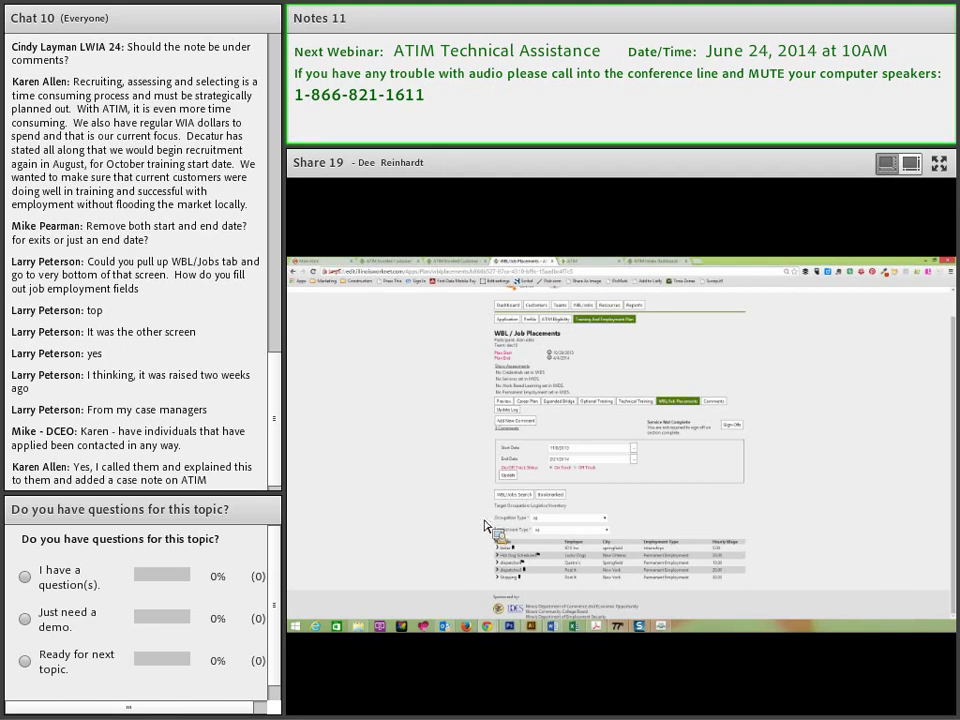
Switch the shared browser to the ATIM Intake Dashboard tab with its WIA eligibility tables.
left_click(663, 262)
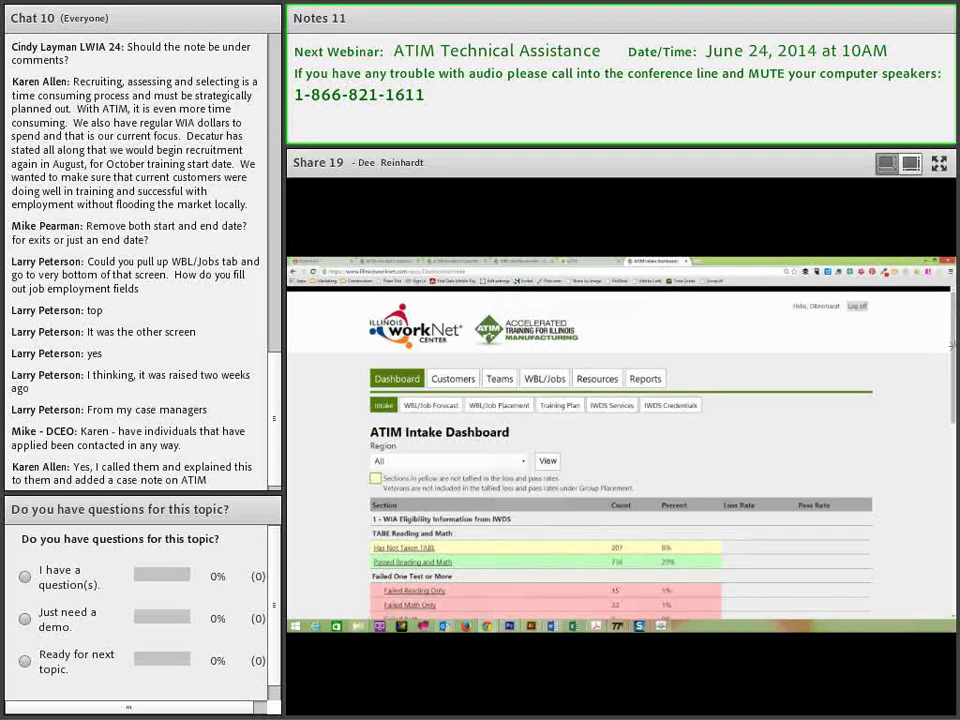
Scroll the shared Intake Dashboard down to the TABE, Drug Test and Group Placement sections.
scroll(950, 400, "down", 10)
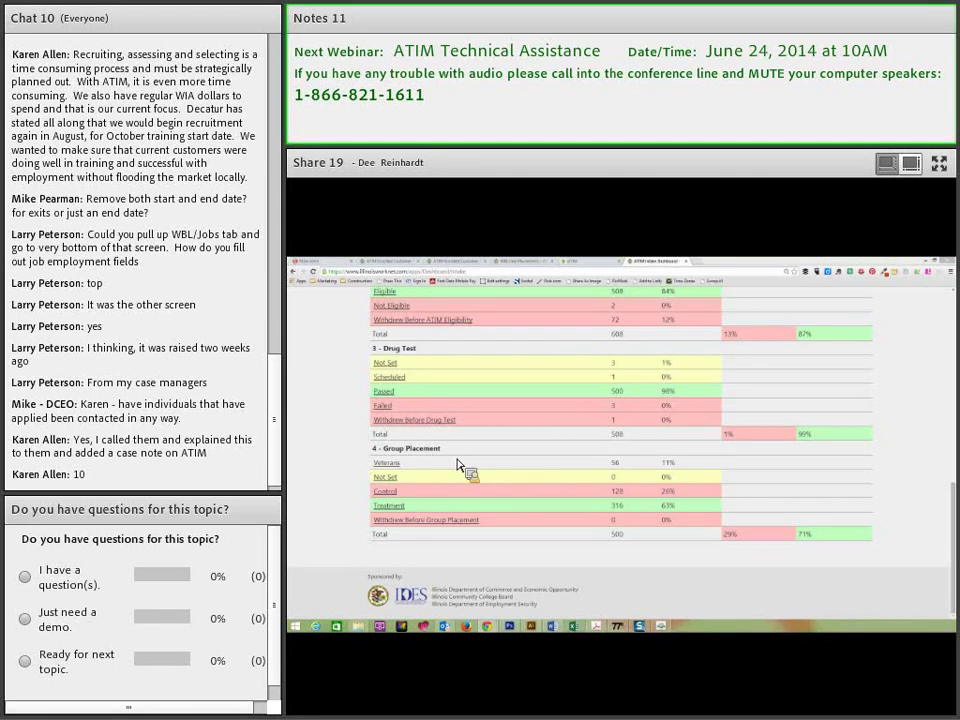
Hide the browser and show the desktop with Super+D.
key("super+d")
key("super+d")
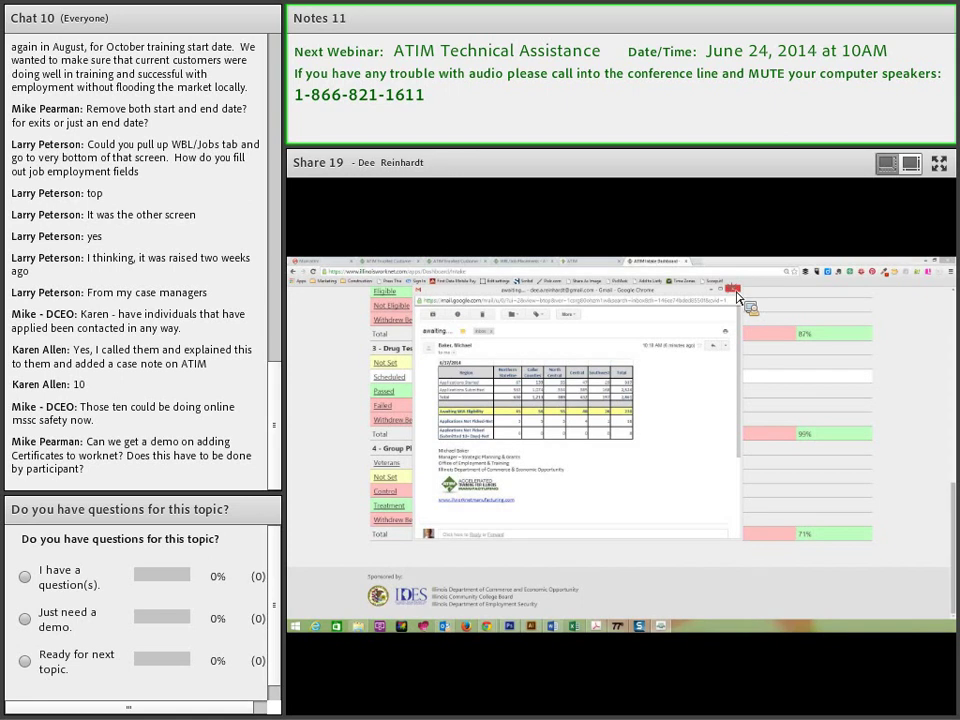
Close the e-mail and WBL tab, then open a participant's Manufacturing Optional Bridge Program plan.
left_click(733, 290)
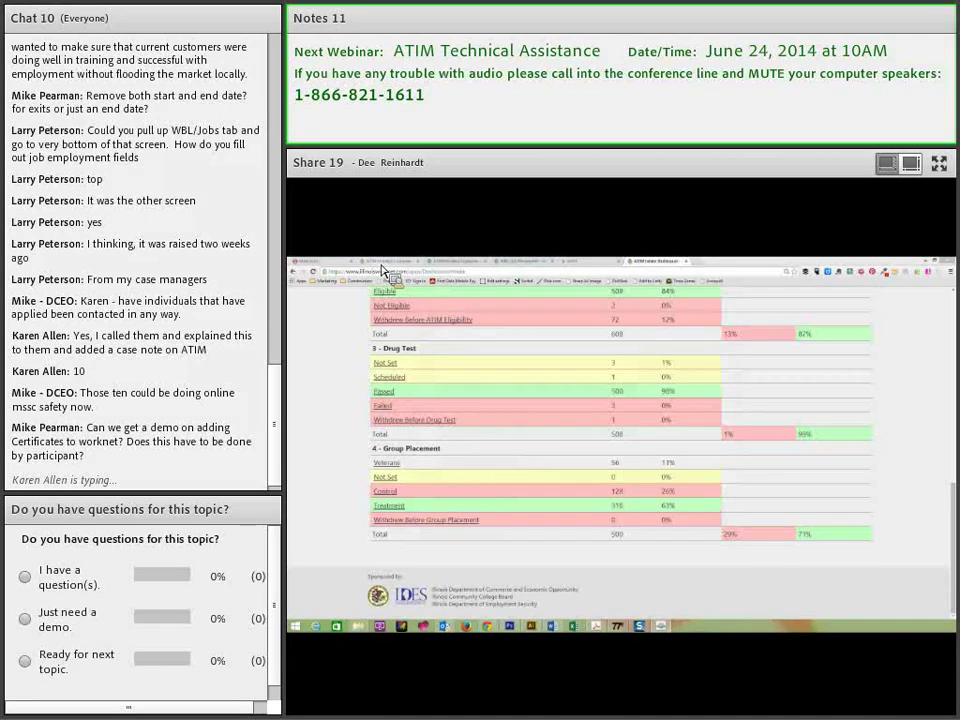
left_click(452, 262)
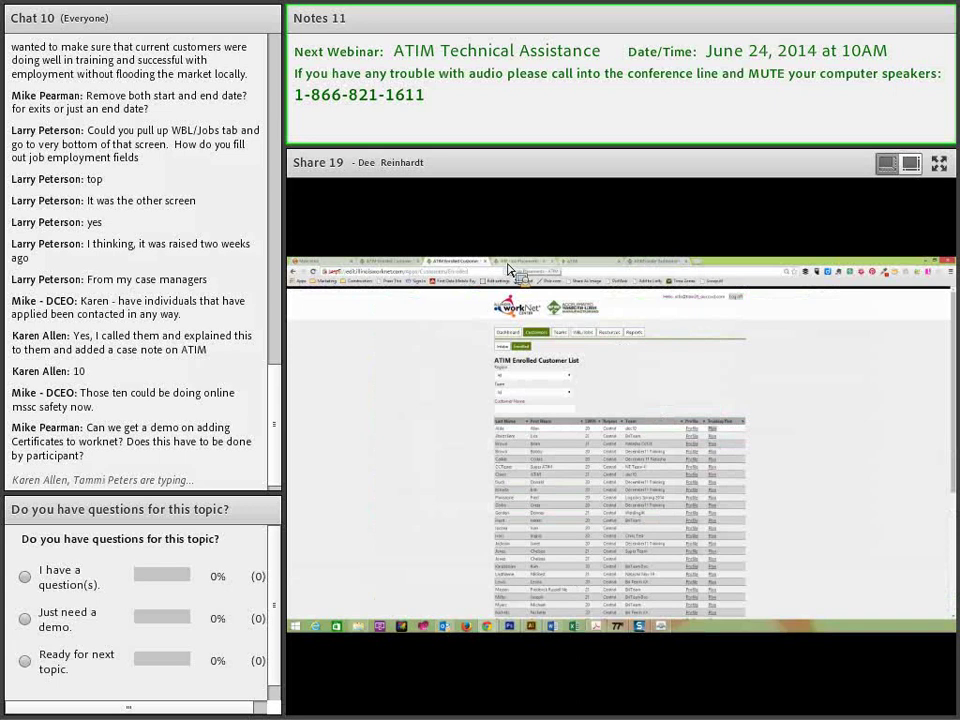
left_click(510, 262)
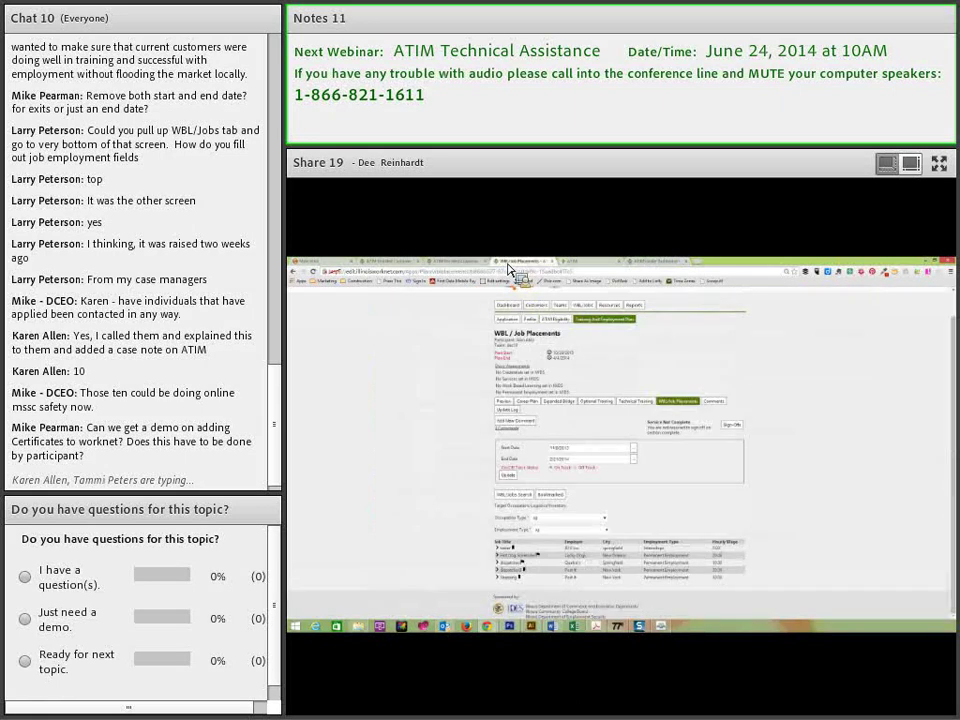
left_click(550, 262)
left_click(446, 265)
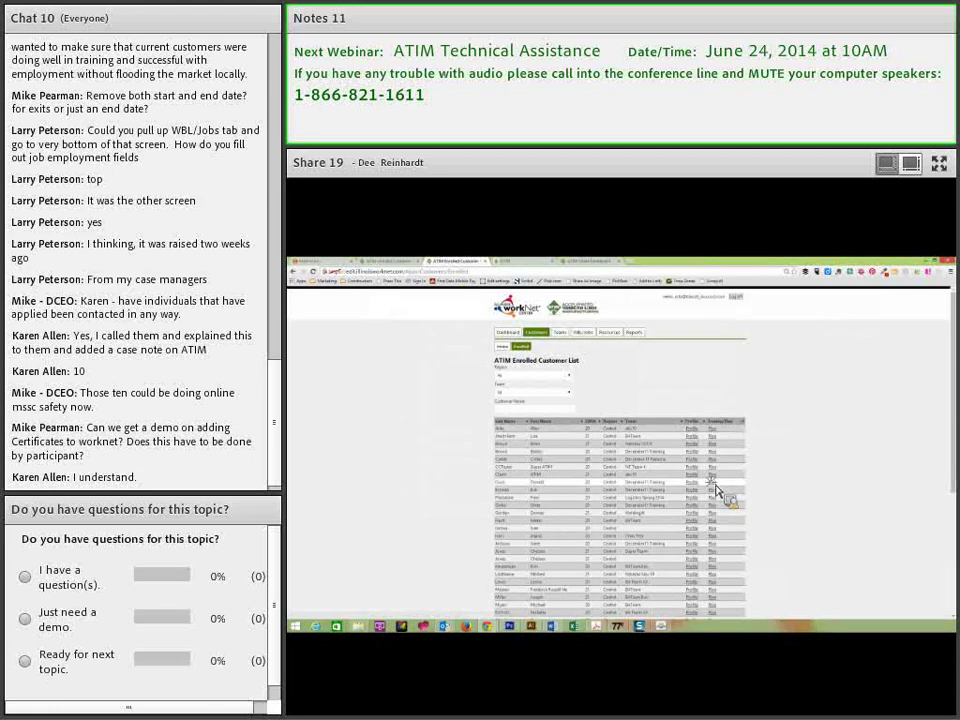
left_click(715, 485)
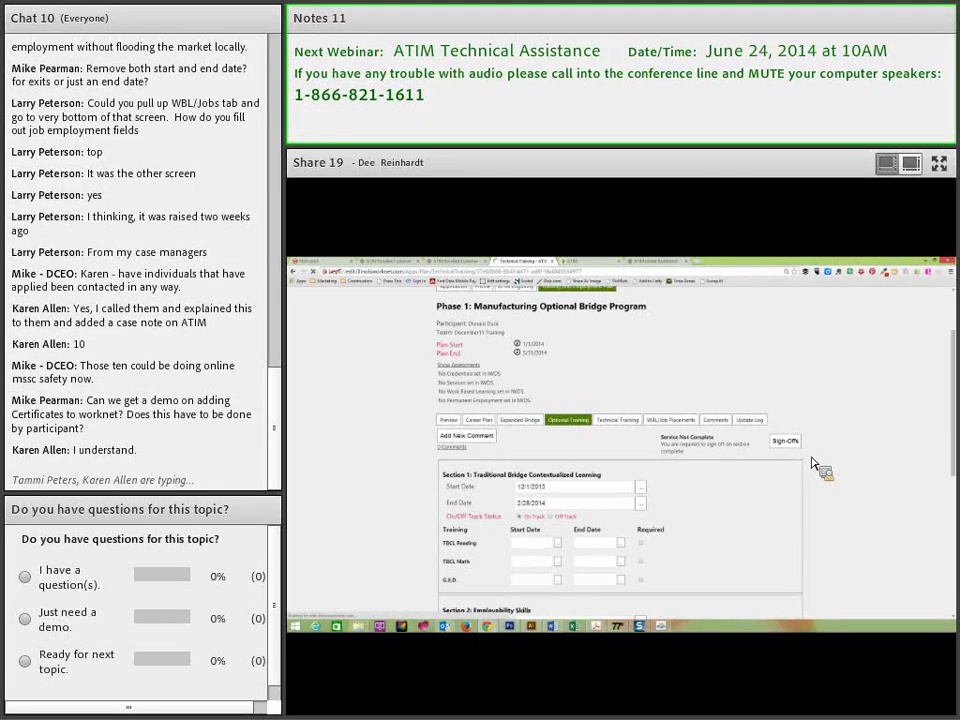
scroll(800, 450, "down", 3)
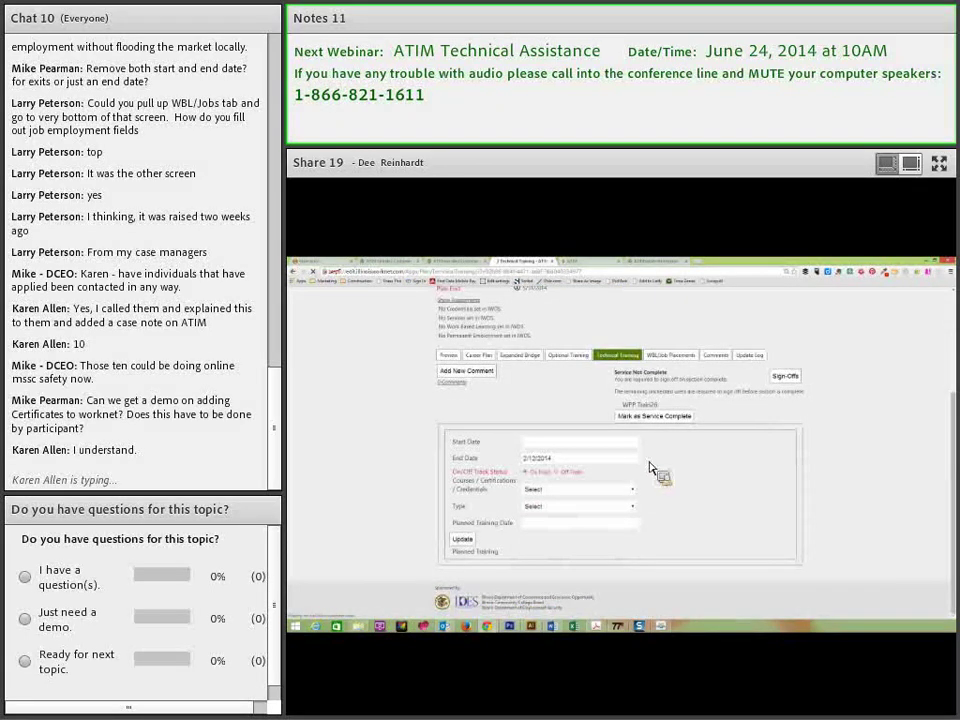
scroll(451, 487, "up", 1)
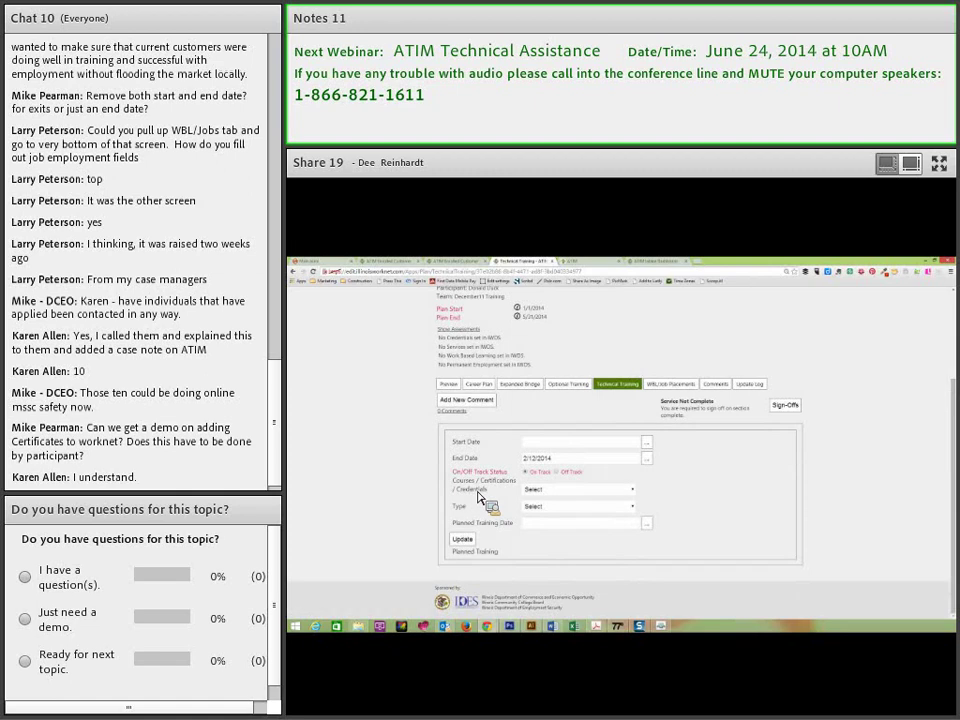
left_click(634, 492)
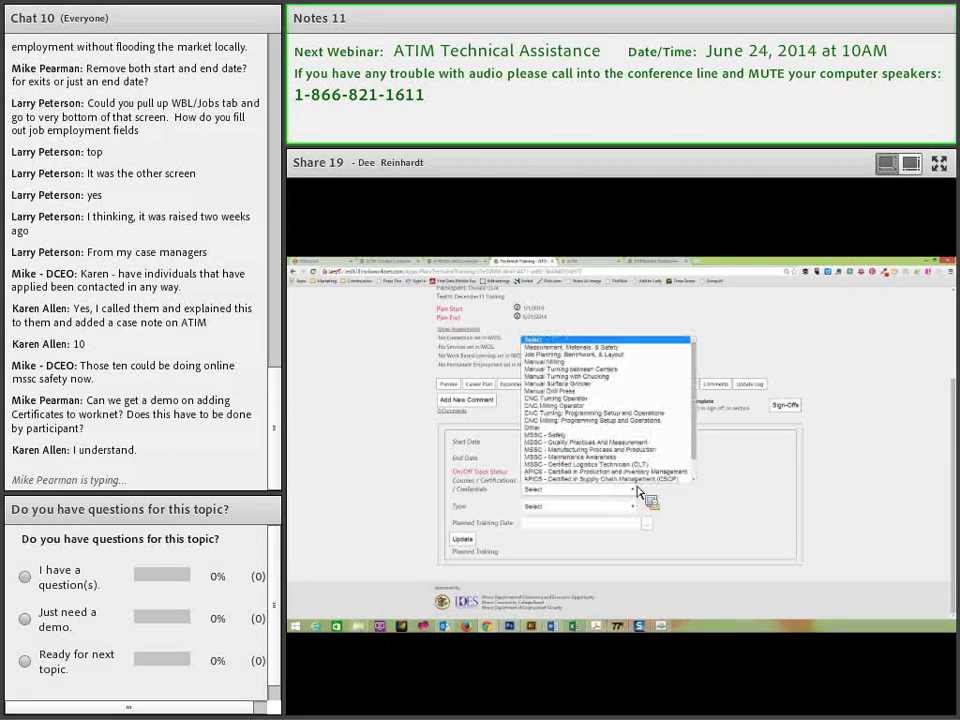
scroll(605, 430, "down", 1)
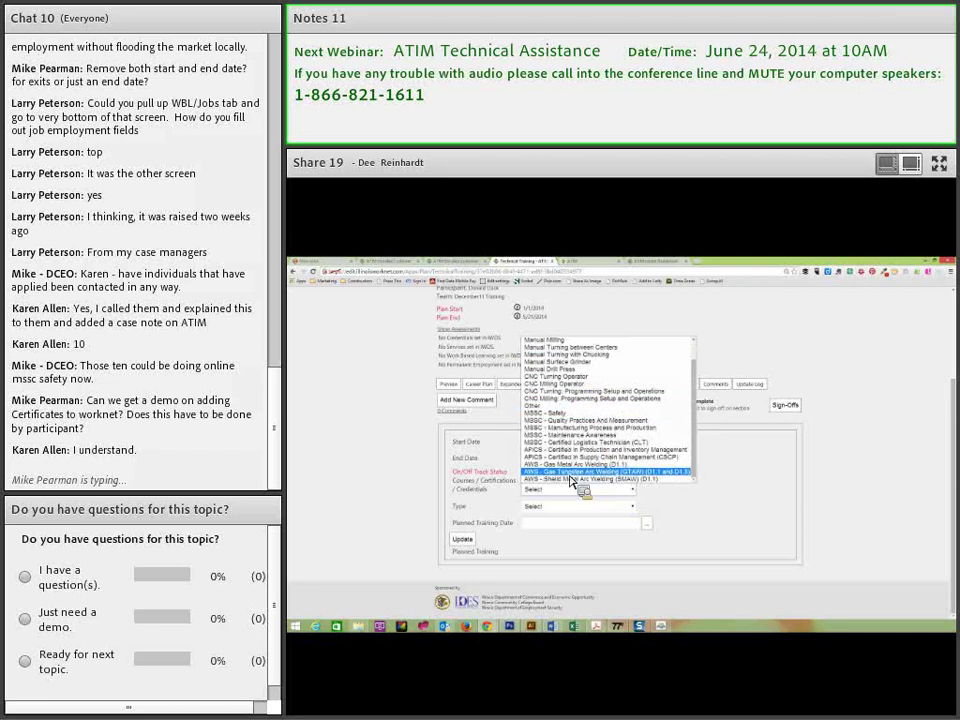
left_click(636, 509)
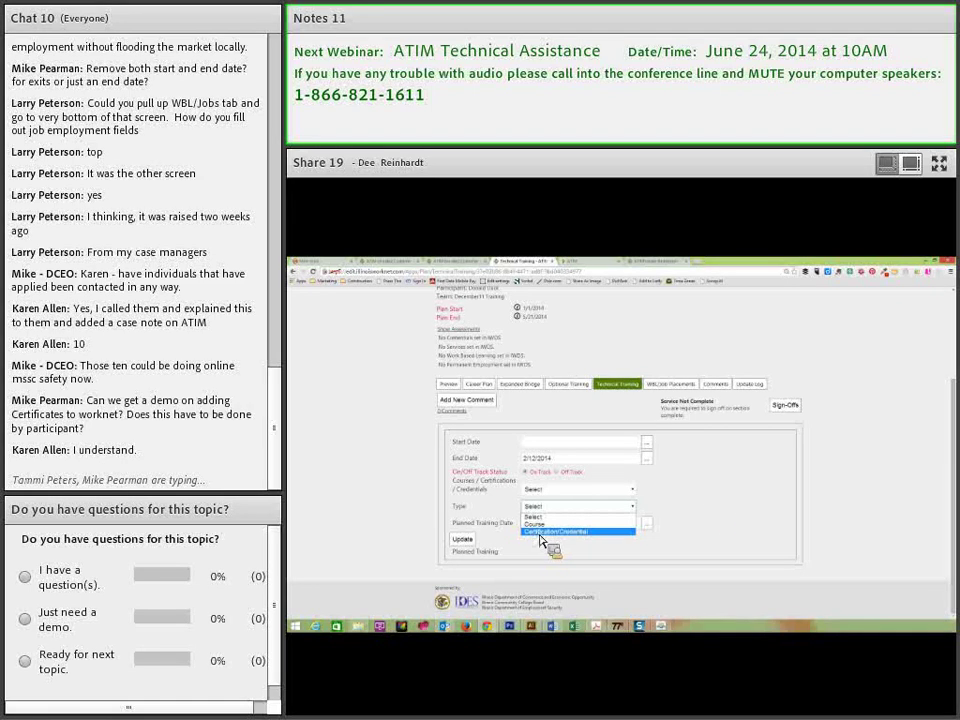
left_click(720, 575)
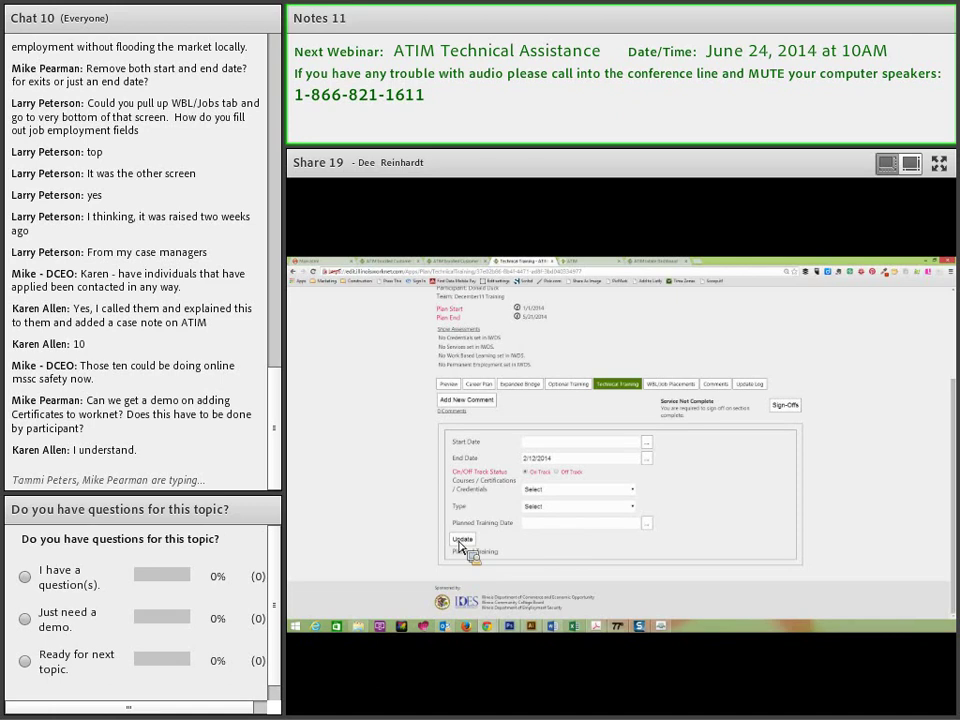
Pick 06/24/2014 as the Start Date and 07/01/2014 as the End Date.
left_click(630, 443)
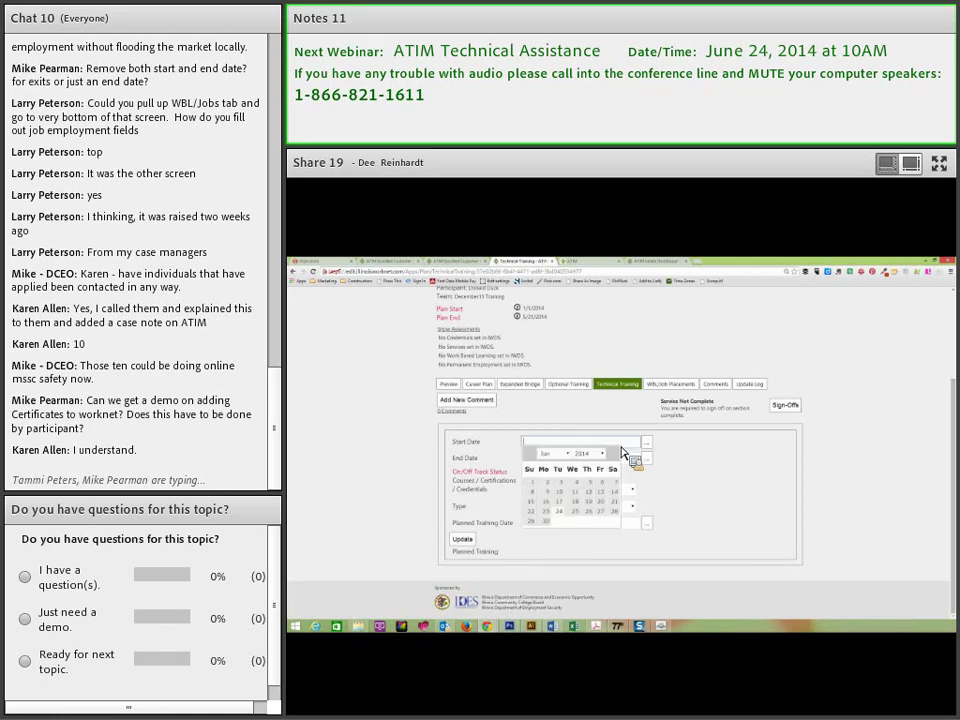
left_click(560, 511)
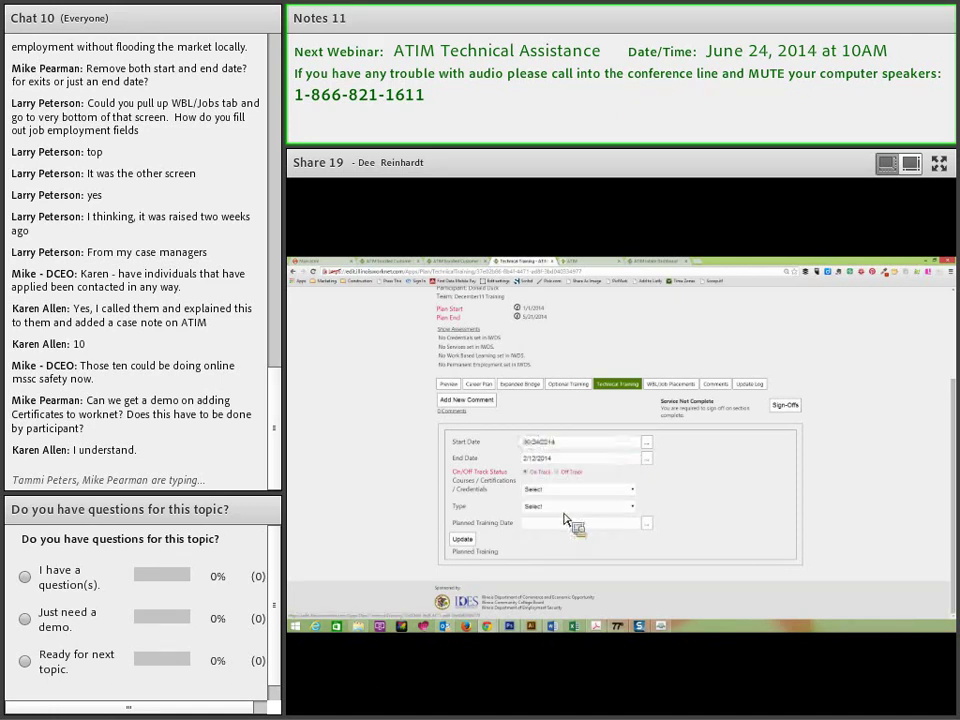
left_click(646, 463)
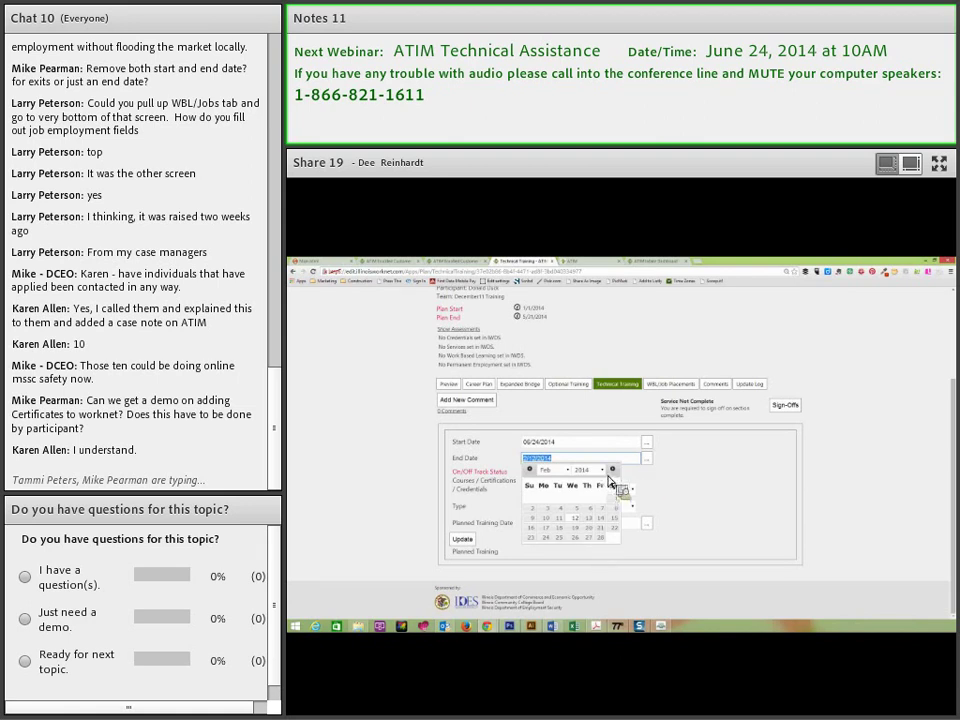
left_click(568, 470)
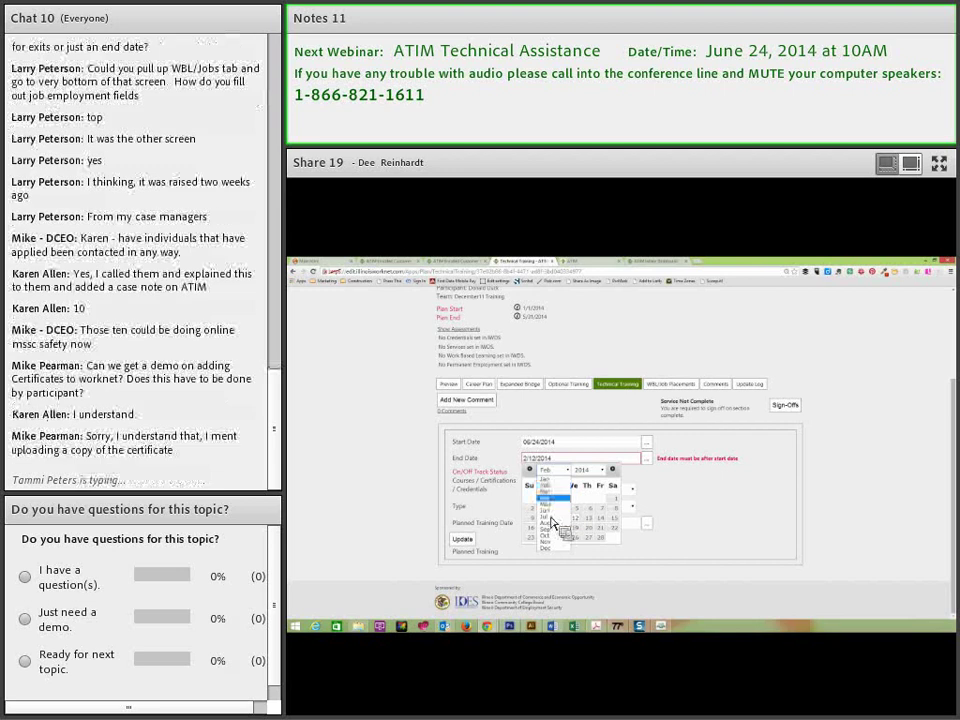
left_click(559, 509)
left_click(559, 505)
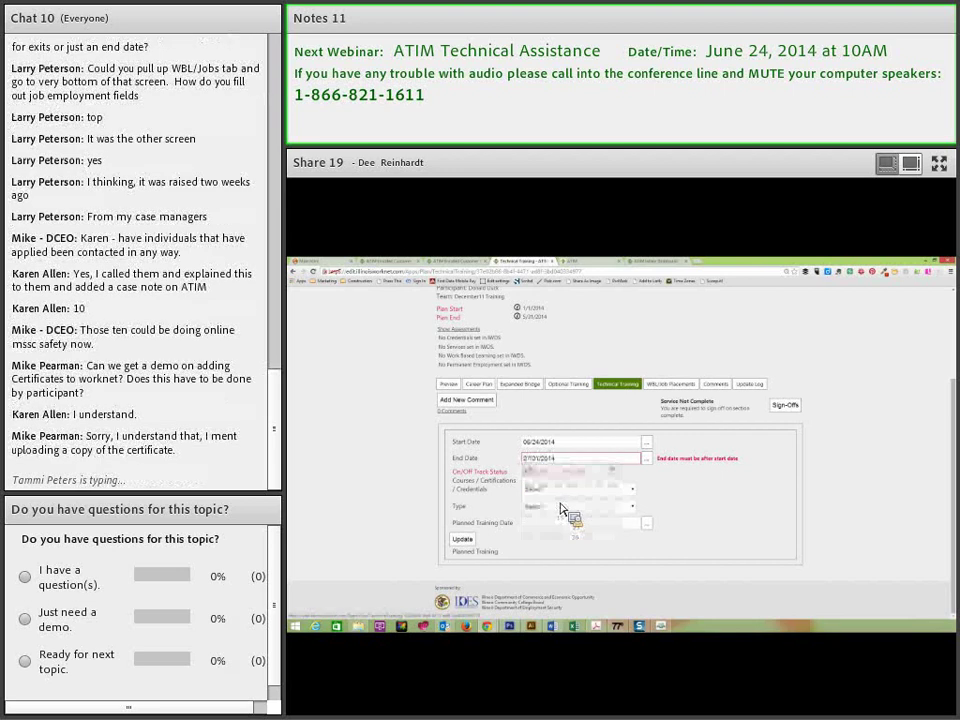
Select Manual Drill Press in the Courses/Certifications/Credentials dropdown.
left_click(634, 497)
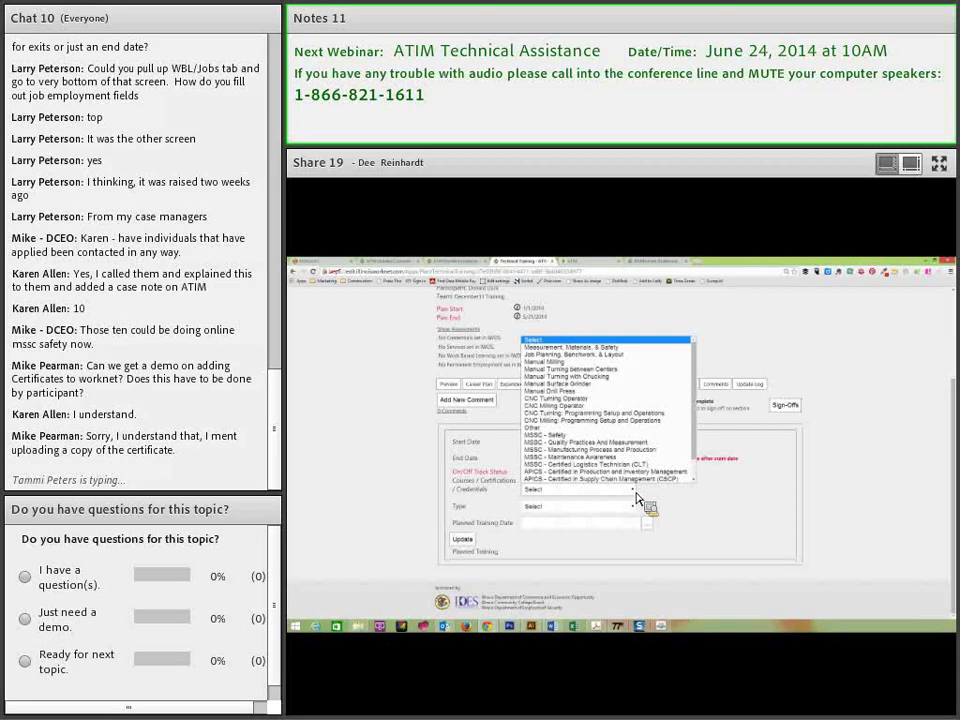
left_click(610, 391)
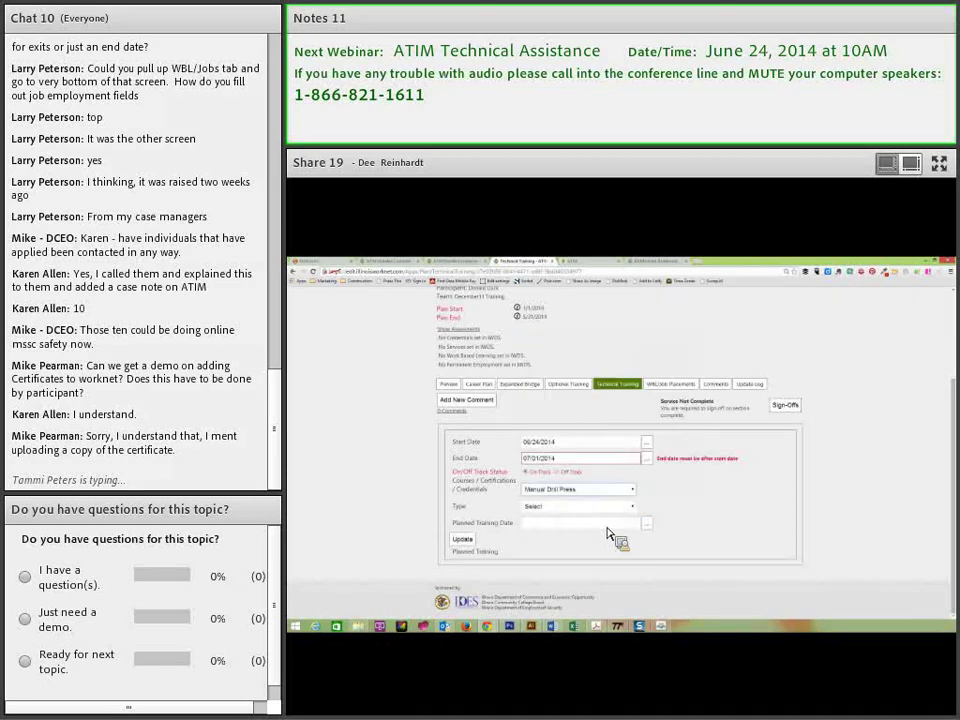